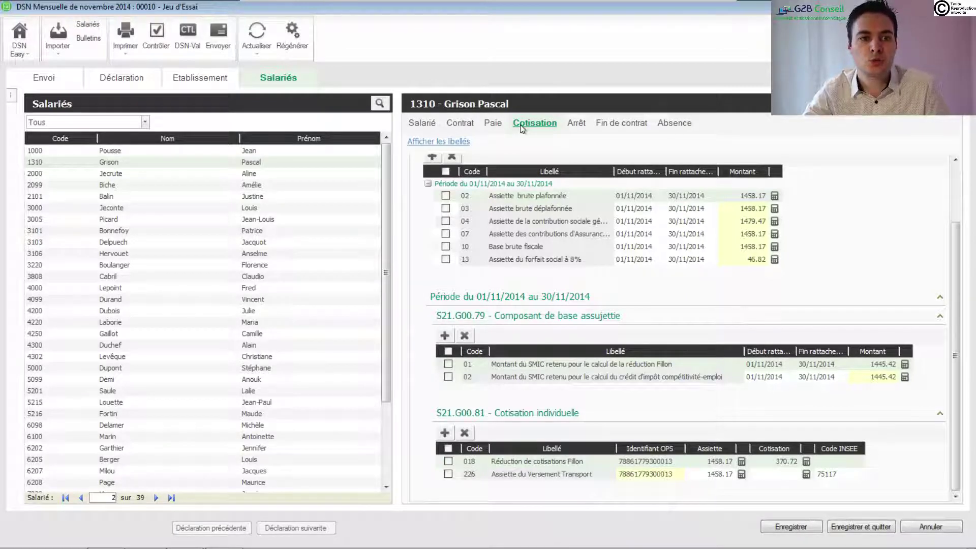
# Run the Analyse des montants for November 2014, establishment 1, with Société presentation, Mensuelle periodicity and Grille output
pyautogui.click(23, 53)
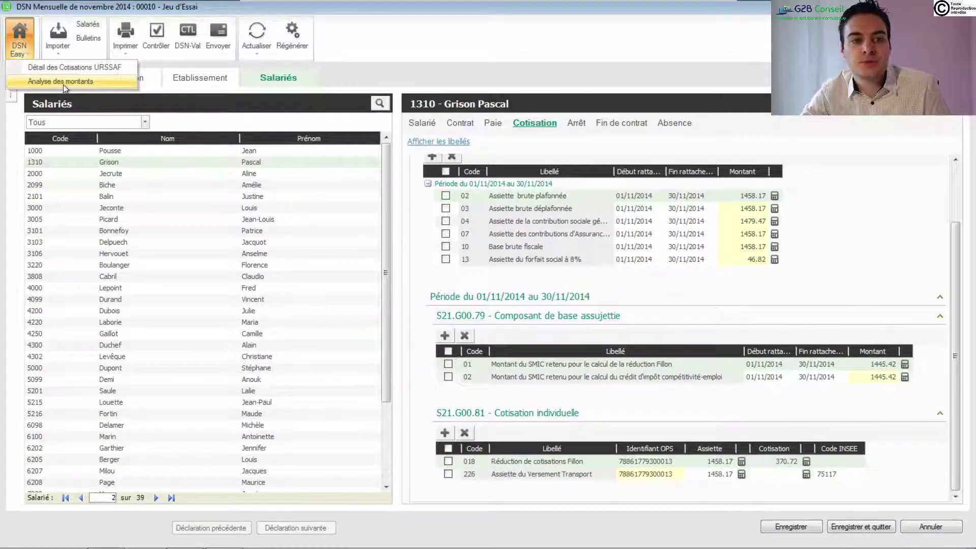
pyautogui.click(63, 84)
pyautogui.moveTo(496, 96); pyautogui.dragTo(495, 52)
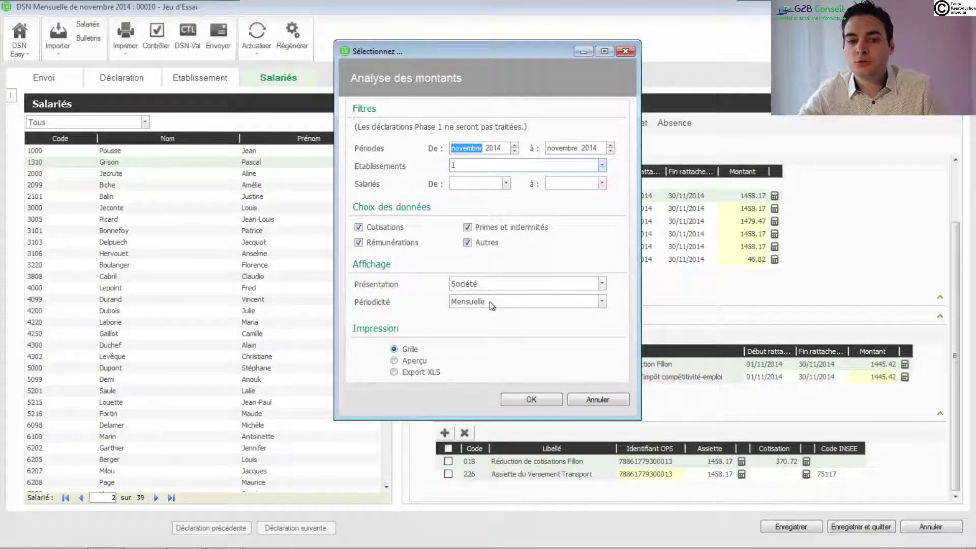
pyautogui.click(488, 286)
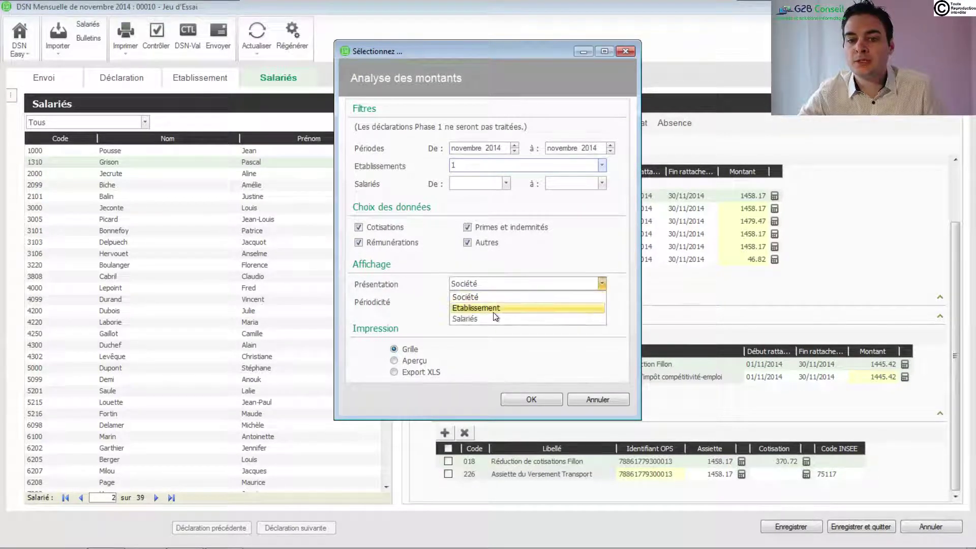
pyautogui.click(509, 298)
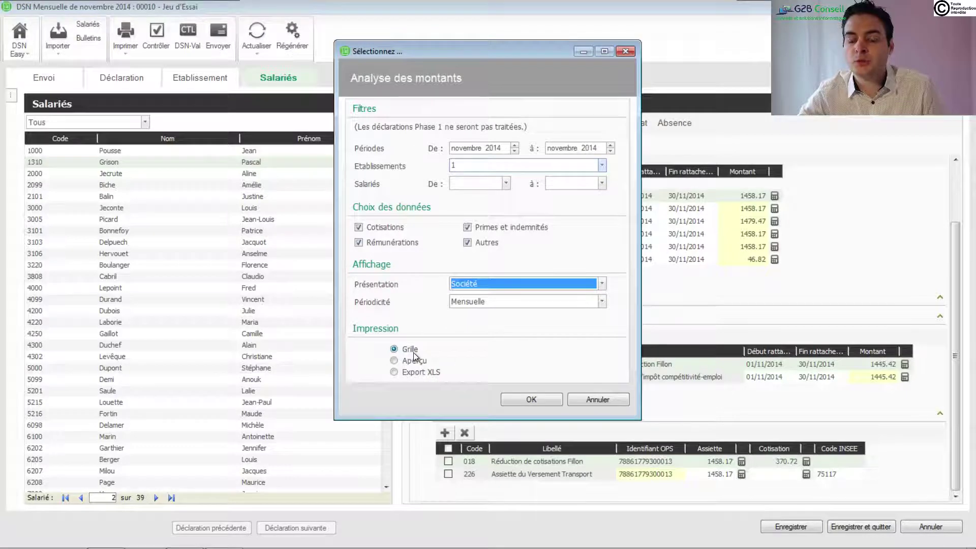
pyautogui.click(531, 400)
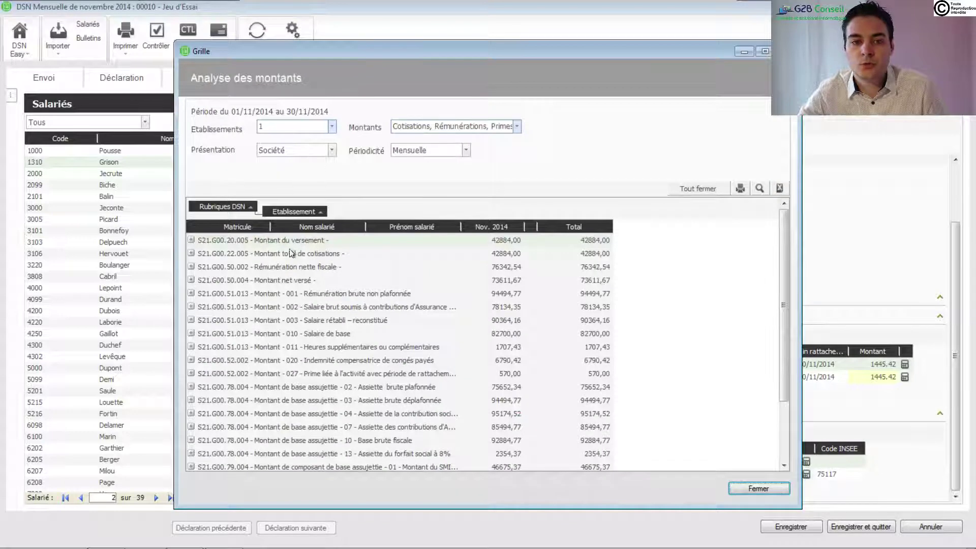
# Switch the grid to the Etablissement presentation and expand establishment 1 to review its amounts per DSN rubric
pyautogui.click(331, 150)
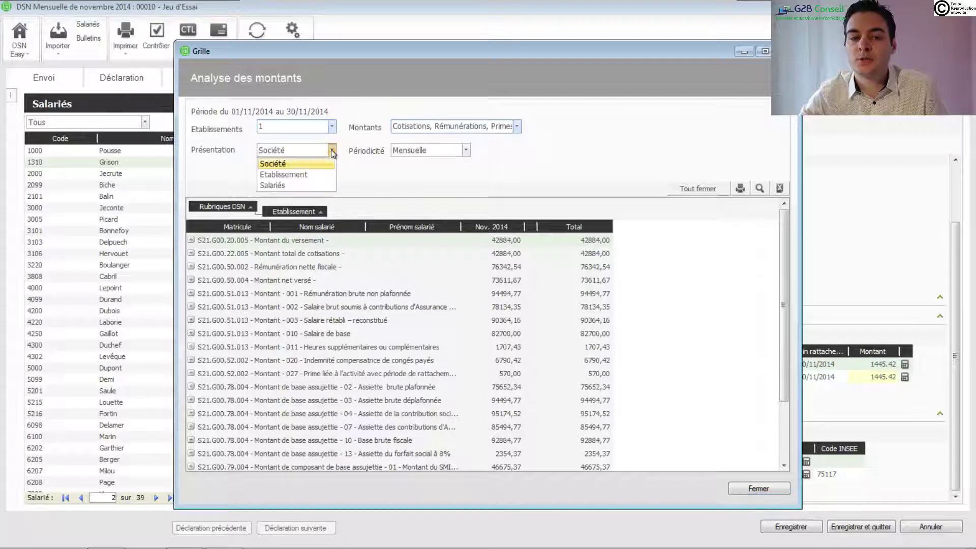
pyautogui.click(315, 175)
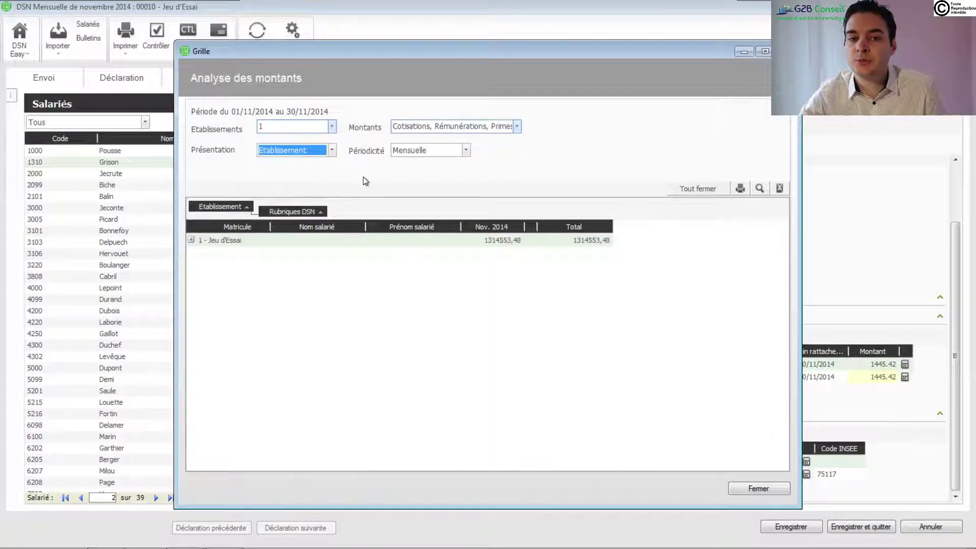
pyautogui.click(191, 240)
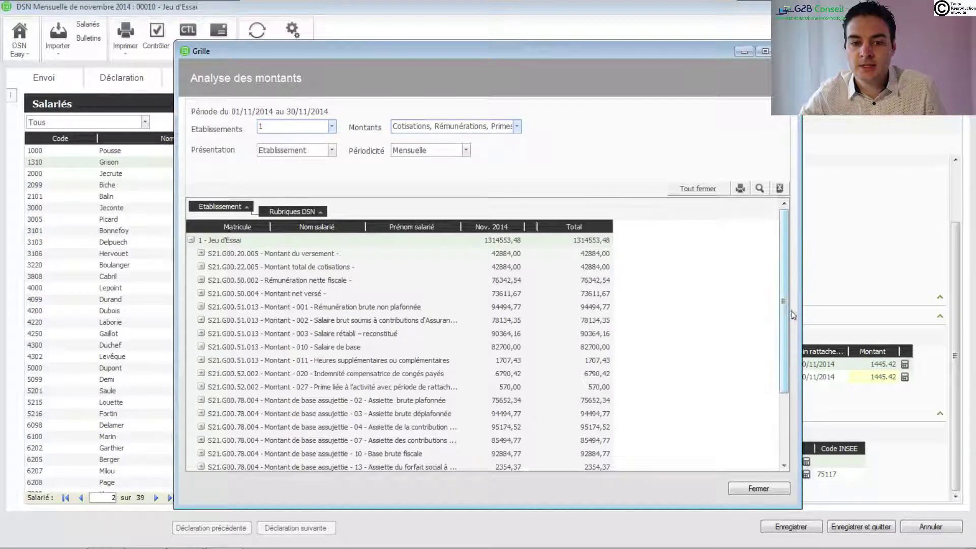
pyautogui.scroll(-2, 785, 285)
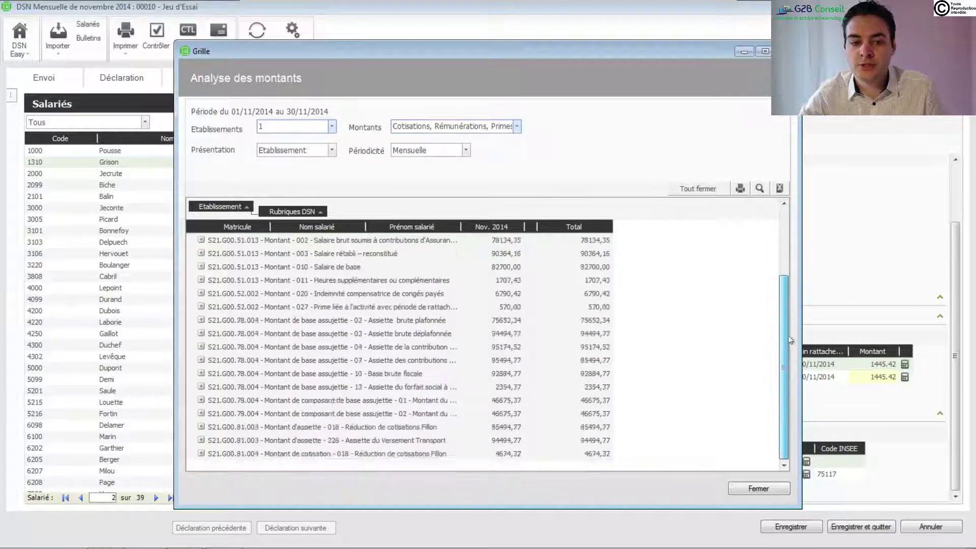
pyautogui.scroll(2, 783, 319)
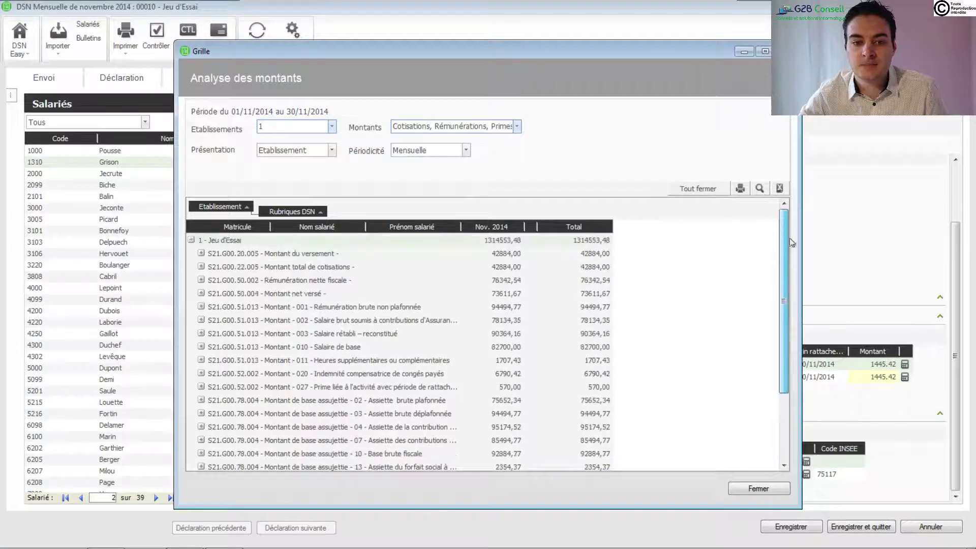
# Switch the grid to the Salariés presentation and inspect the calculation behind the first employee's S21.G00.50.002 Rémunération nette fiscale amount
pyautogui.click(305, 153)
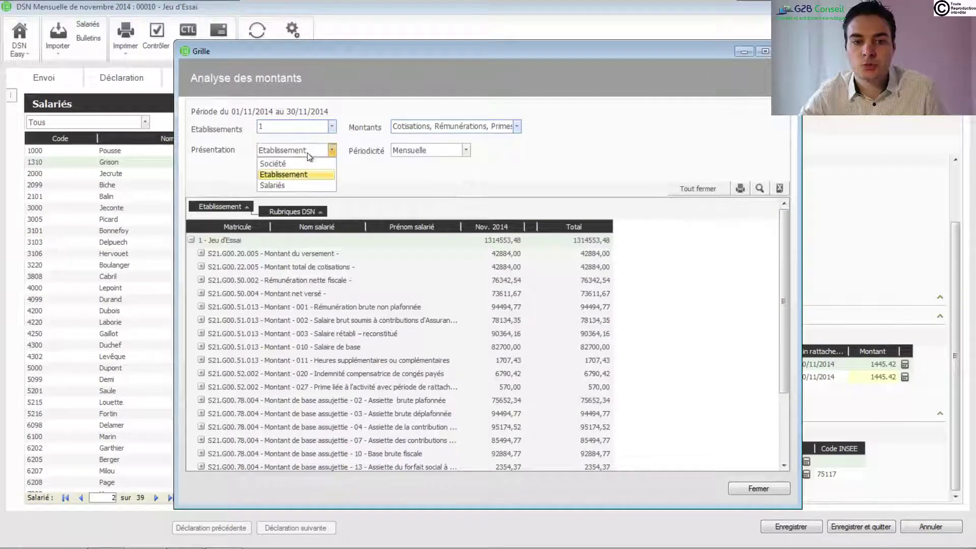
pyautogui.click(287, 187)
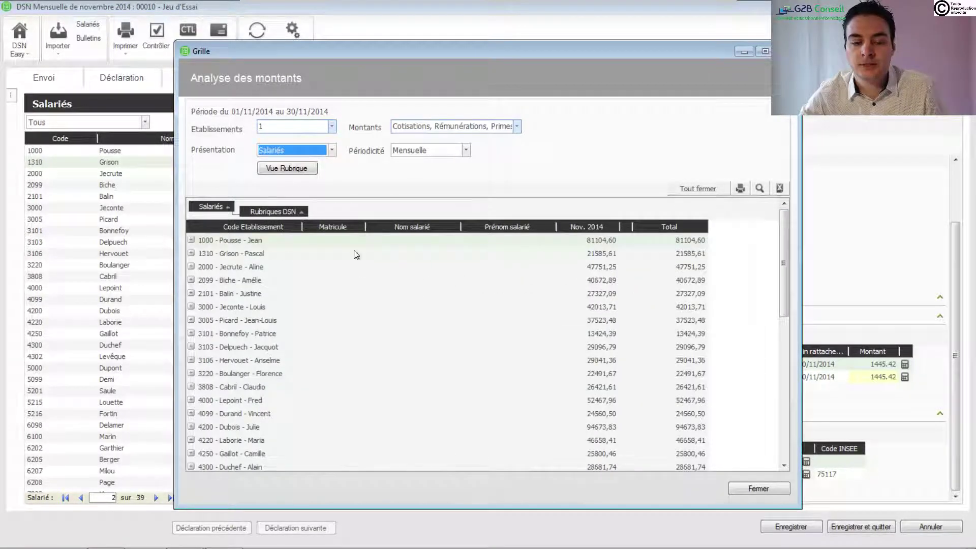
pyautogui.click(191, 240)
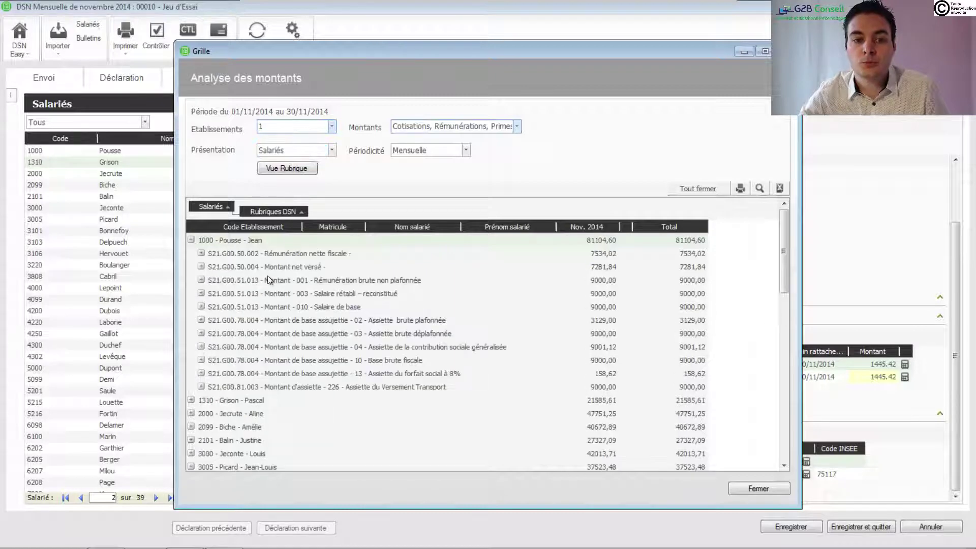
pyautogui.click(201, 254)
pyautogui.click(201, 278)
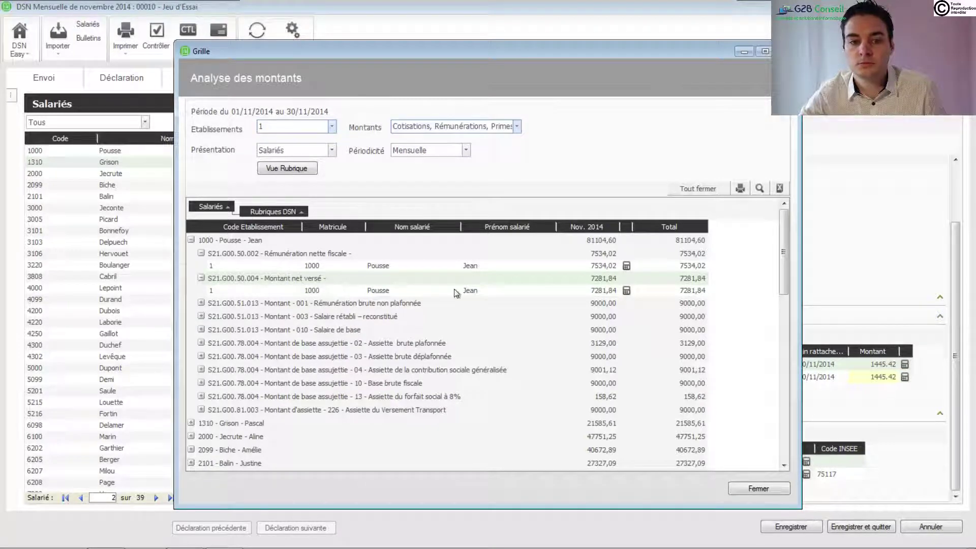
pyautogui.click(627, 267)
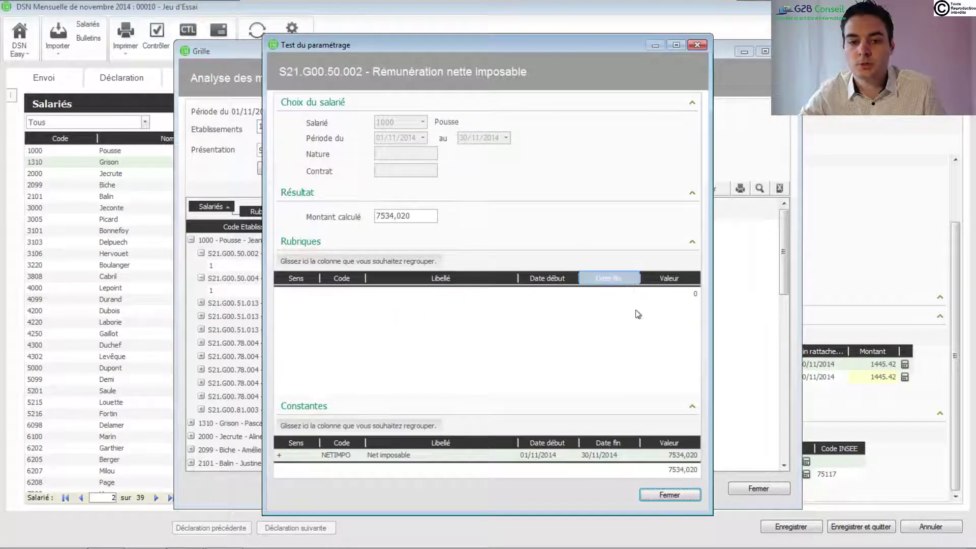
pyautogui.click(692, 44)
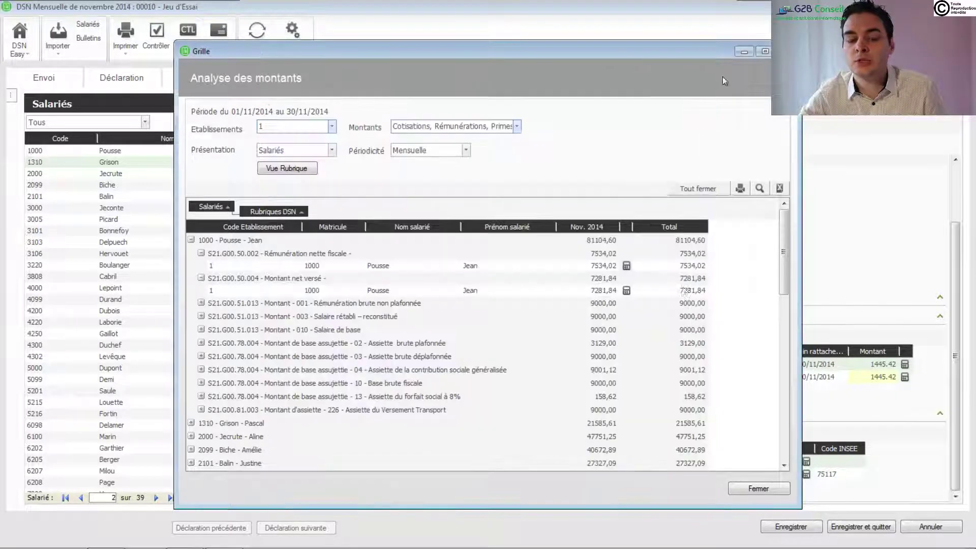
# Collapse the first employee's expanded rubric details and close the amounts analysis grid
pyautogui.click(202, 278)
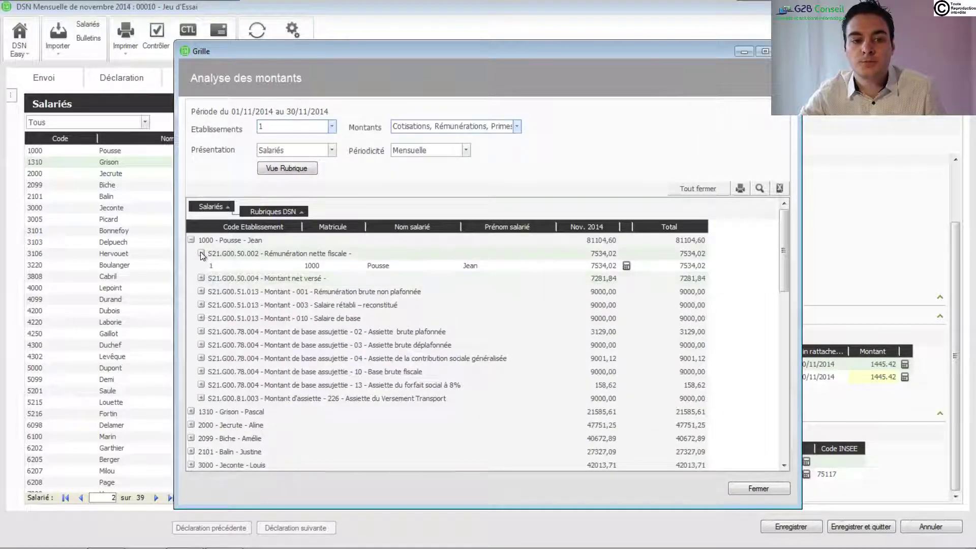
pyautogui.click(202, 254)
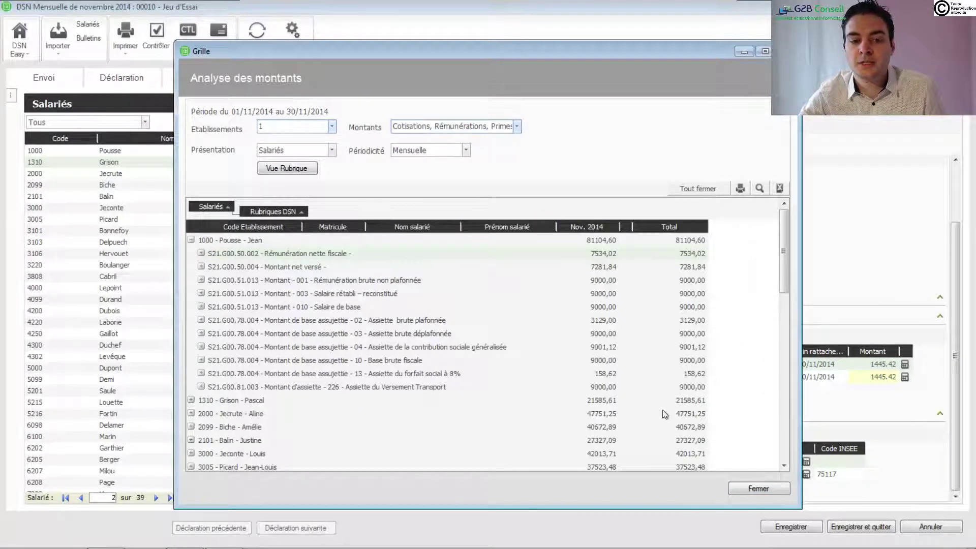
pyautogui.click(191, 240)
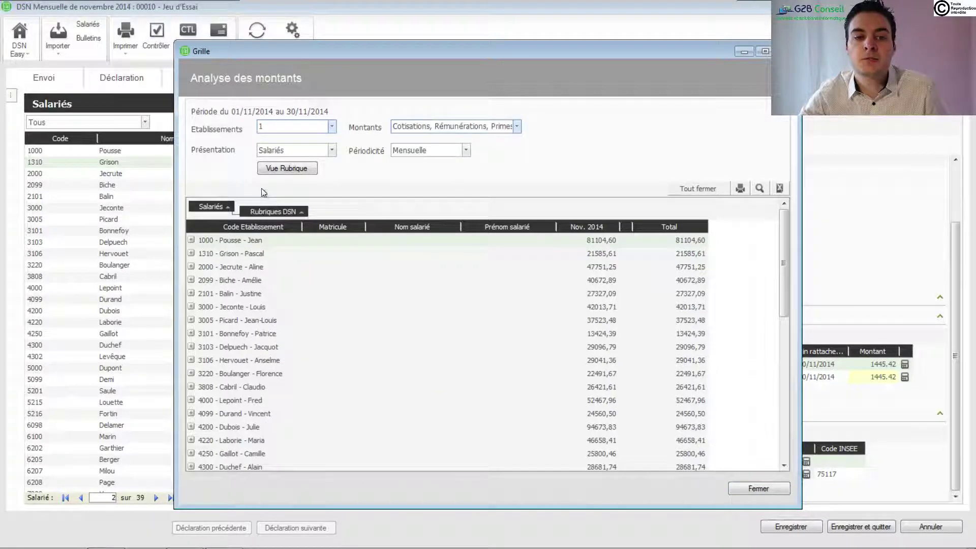
pyautogui.click(191, 240)
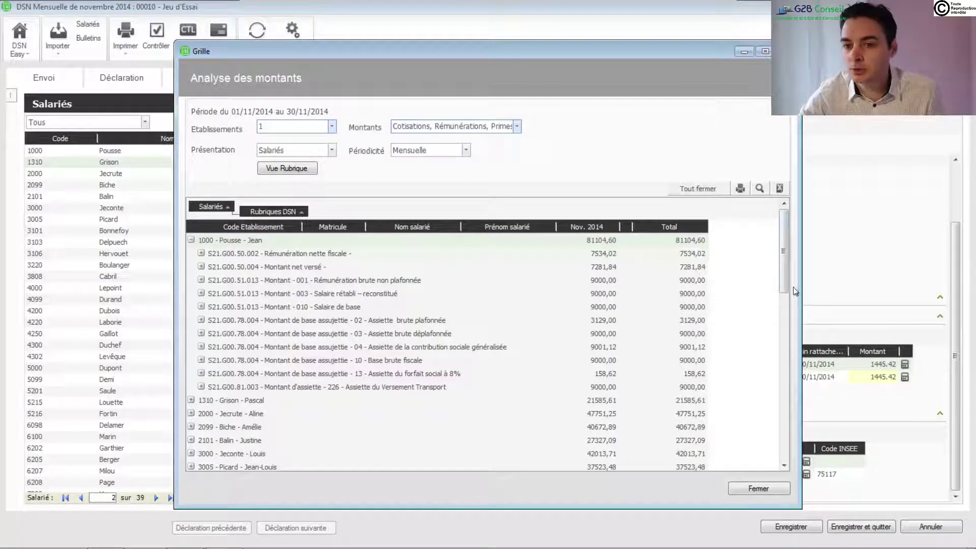
pyautogui.click(747, 489)
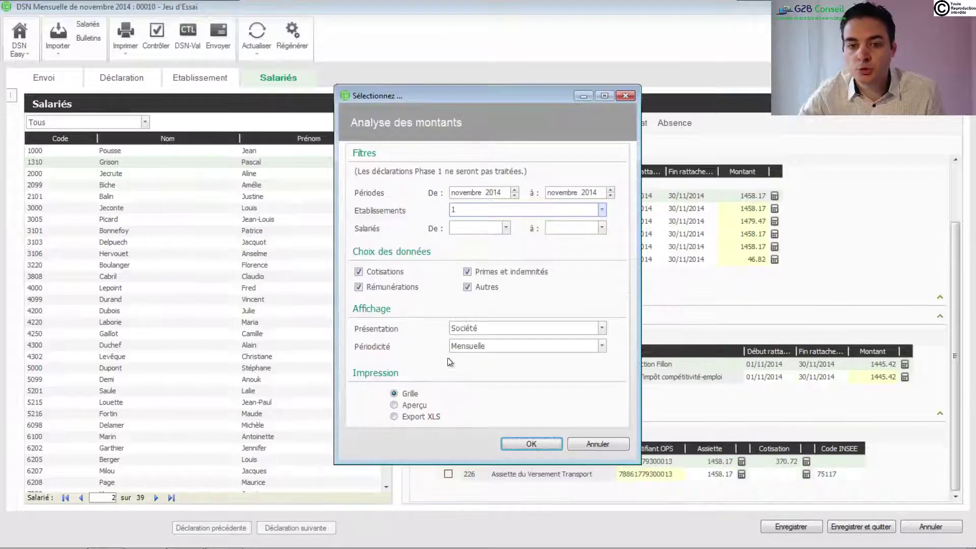
# Generate the amounts analysis as an Aperçu with the Salariés presentation
pyautogui.click(400, 409)
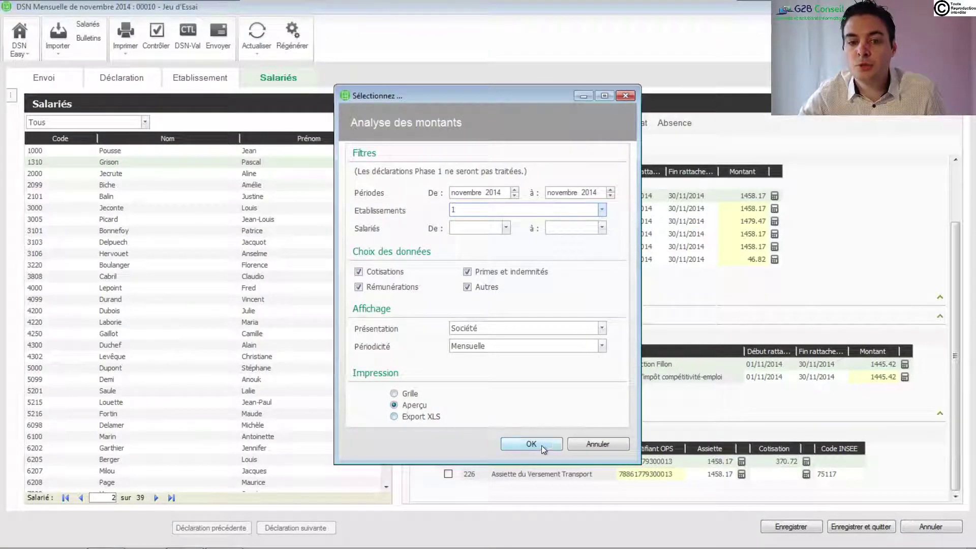
pyautogui.click(480, 328)
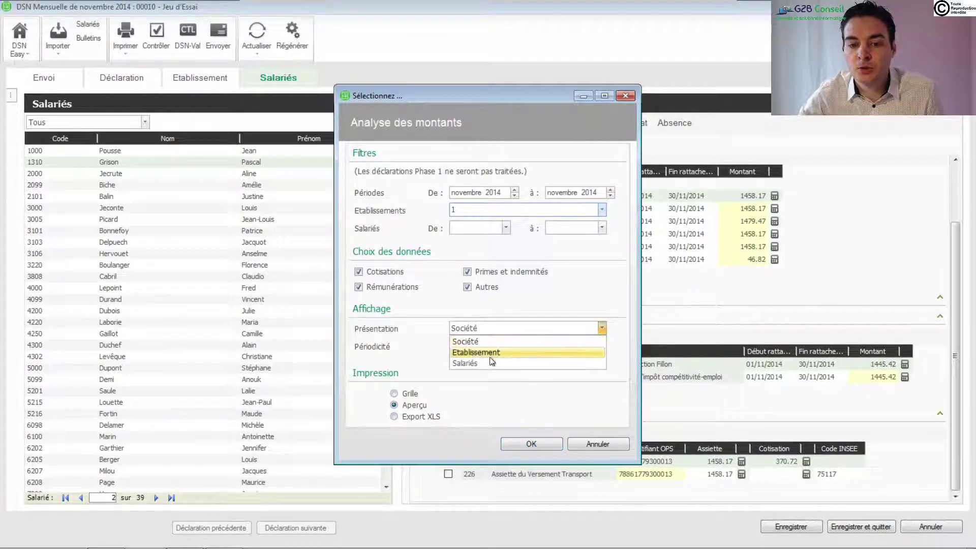
pyautogui.click(465, 363)
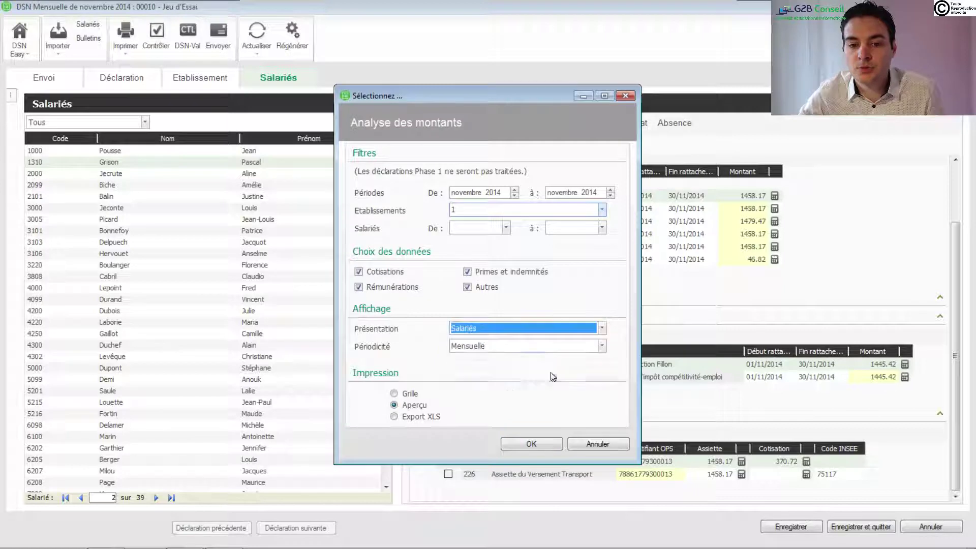
pyautogui.click(531, 444)
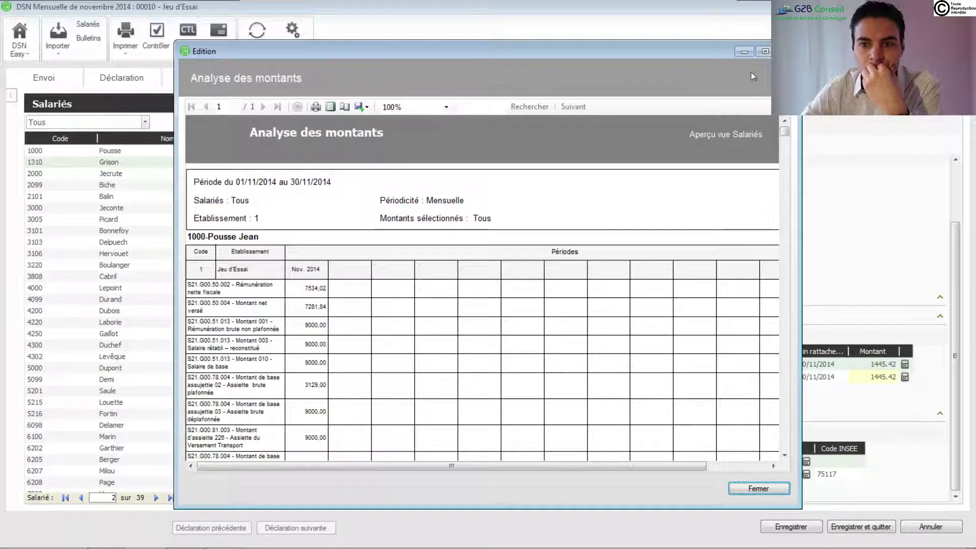
# Maximize the report preview and examine the amount tables of the successive employees
pyautogui.click(766, 51)
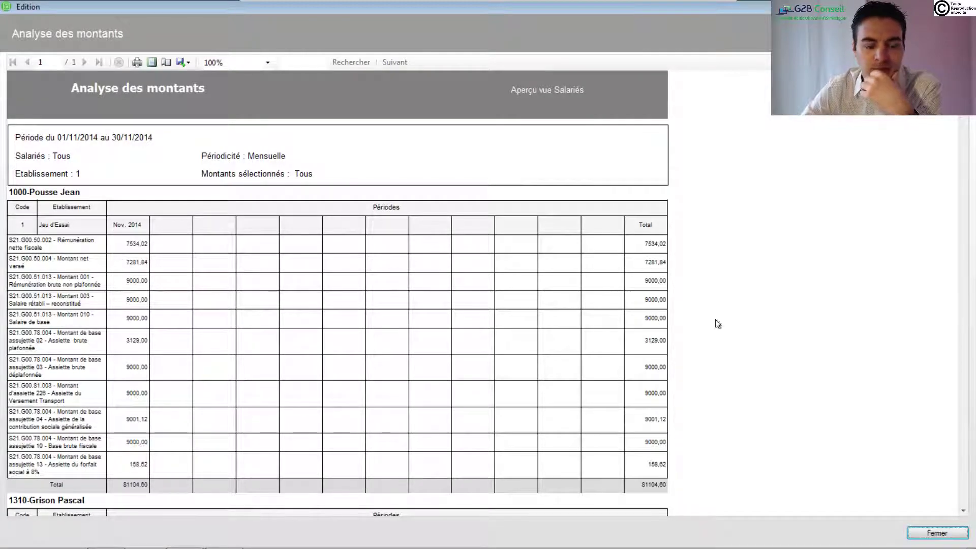
pyautogui.scroll(-5, 963, 510)
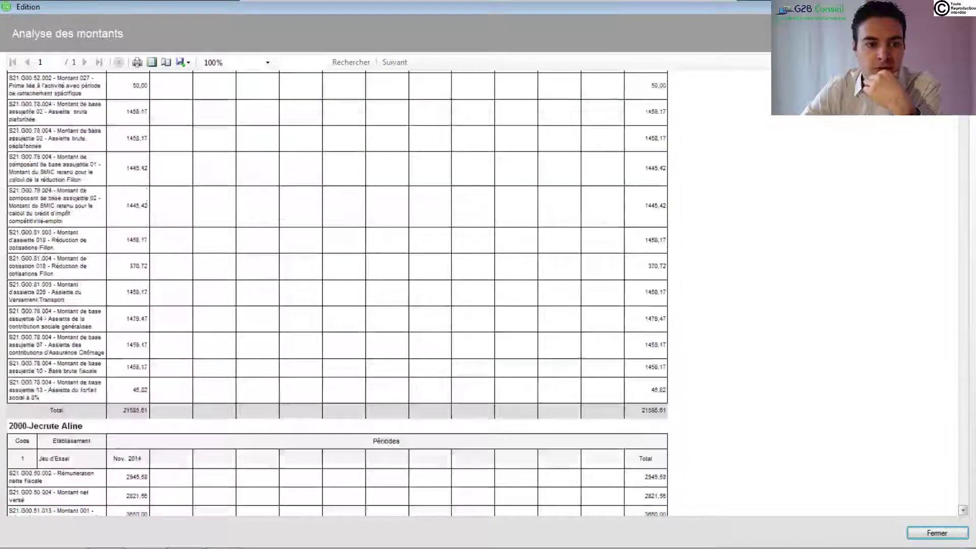
pyautogui.scroll(5, 963, 509)
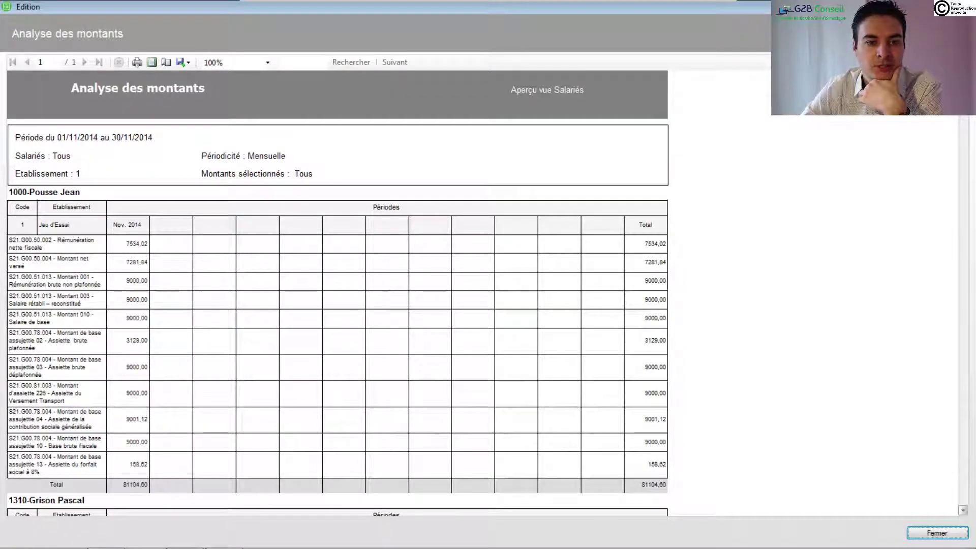
pyautogui.scroll(-20, 337, 292)
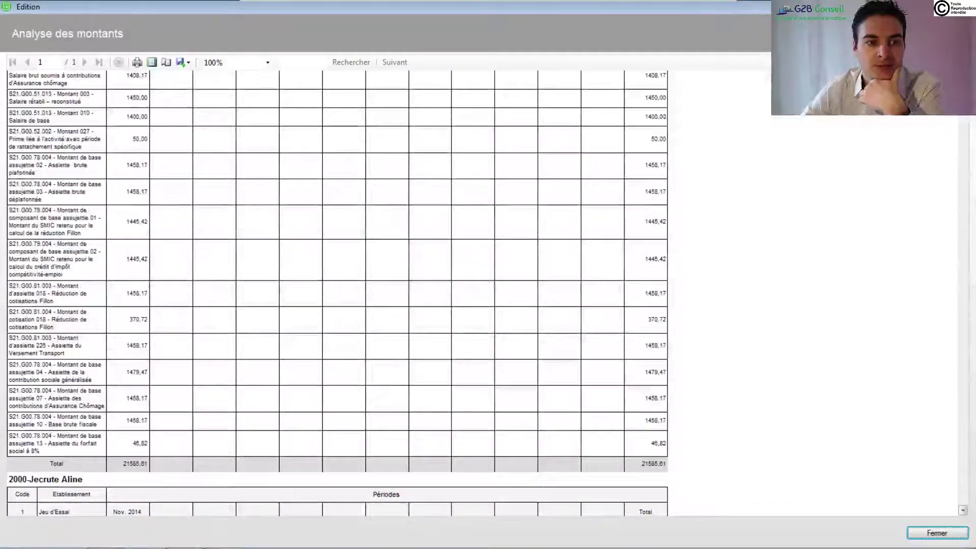
pyautogui.scroll(5, 337, 292)
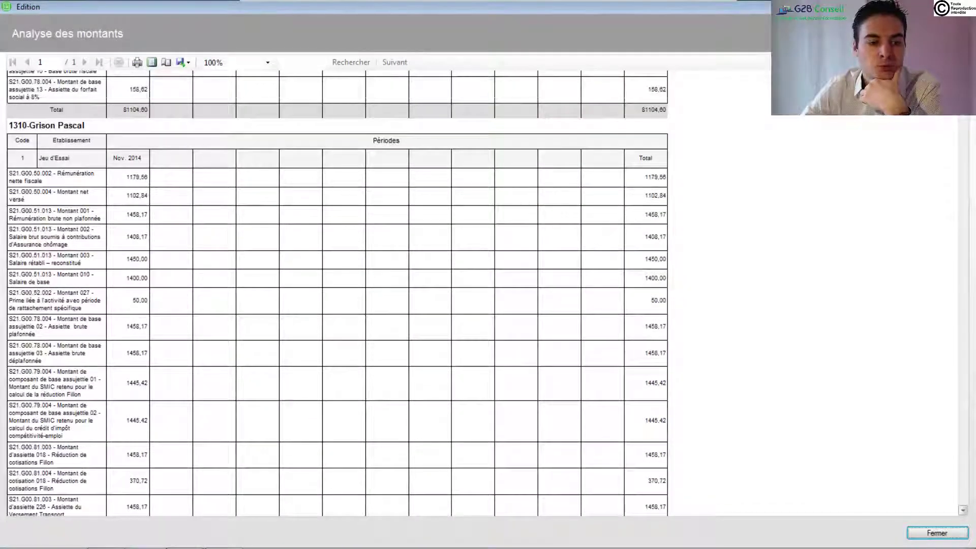
pyautogui.scroll(-20, 974, 122)
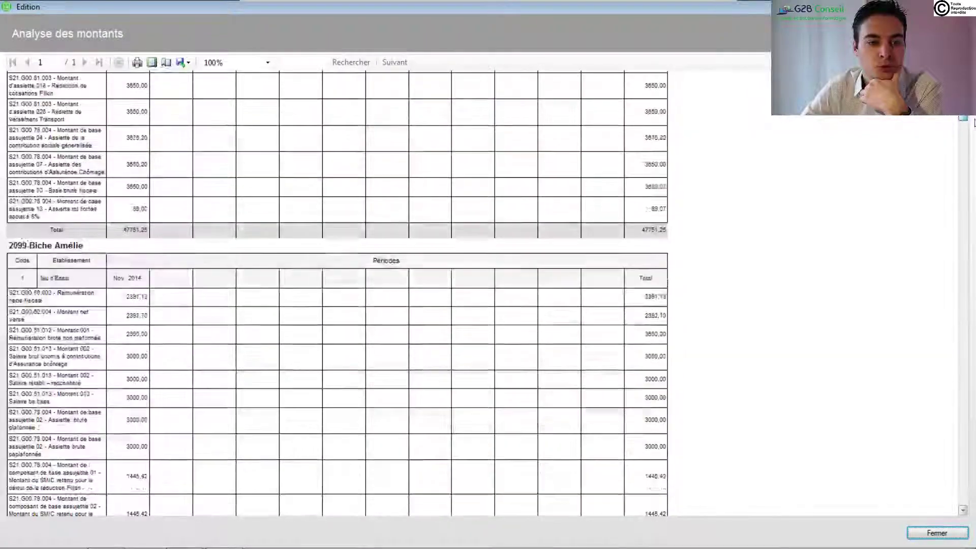
pyautogui.moveTo(974, 122); pyautogui.dragTo(969, 172)
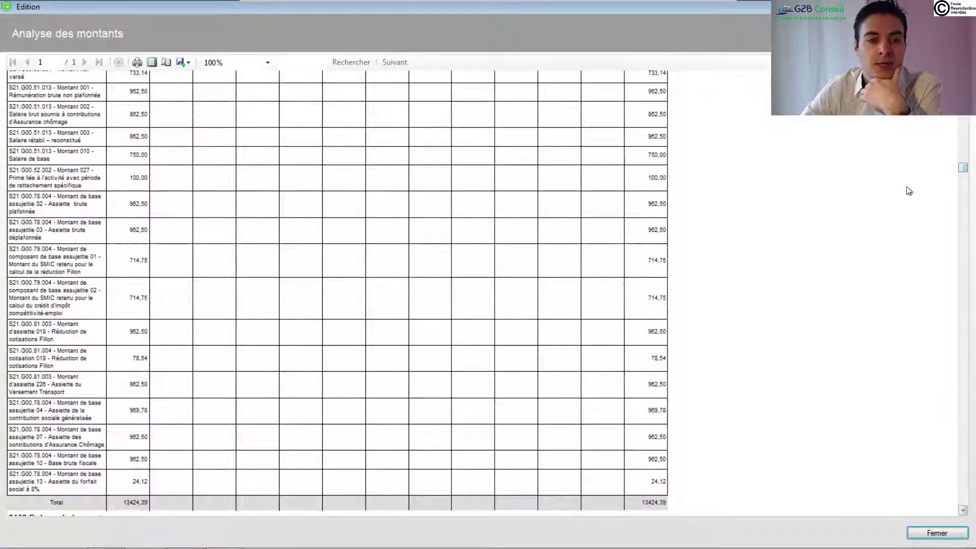